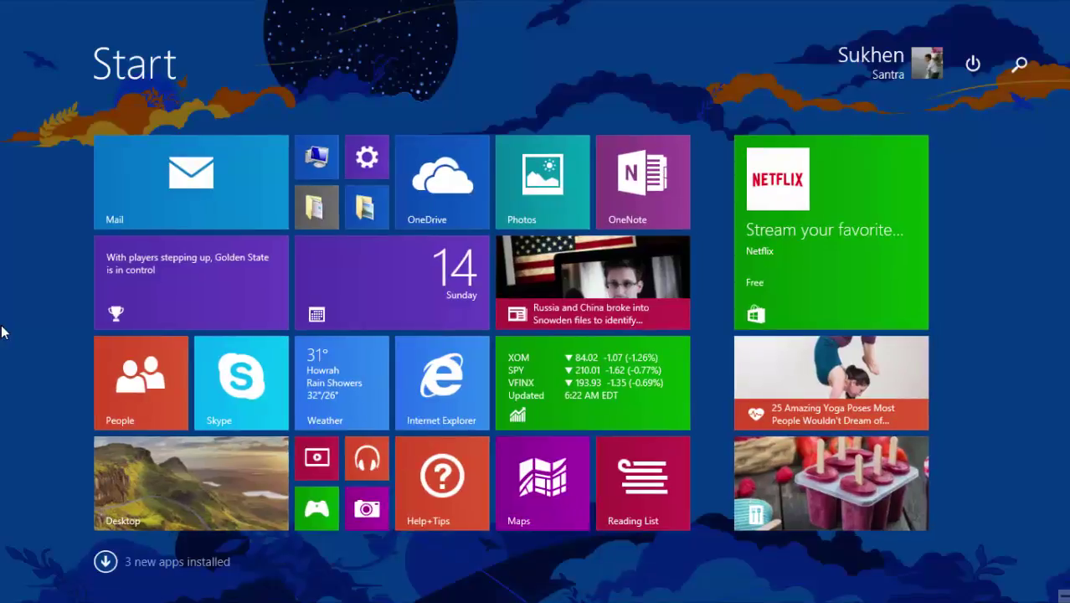
Switch from the Start screen to the desktop and refresh it four times
click(159, 474)
right_click(244, 121)
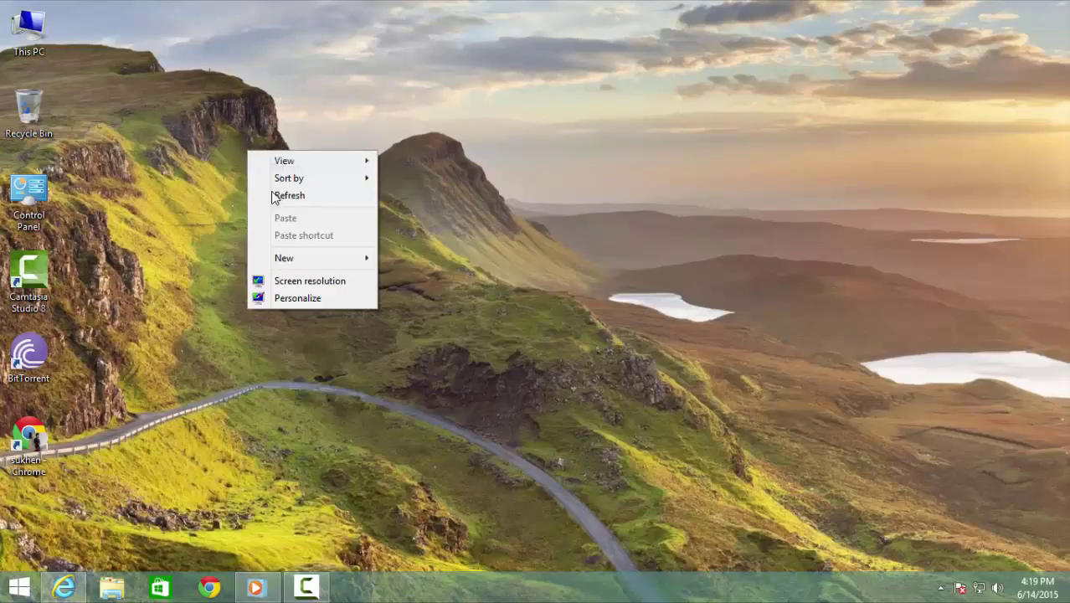
click(279, 195)
right_click(232, 123)
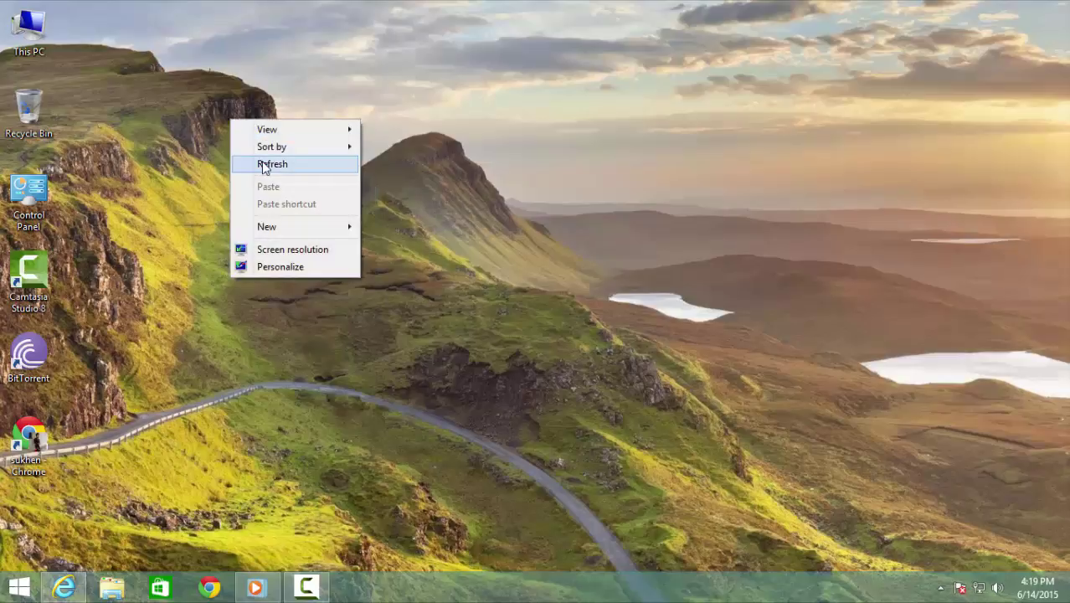
click(262, 165)
right_click(262, 161)
click(281, 206)
right_click(218, 161)
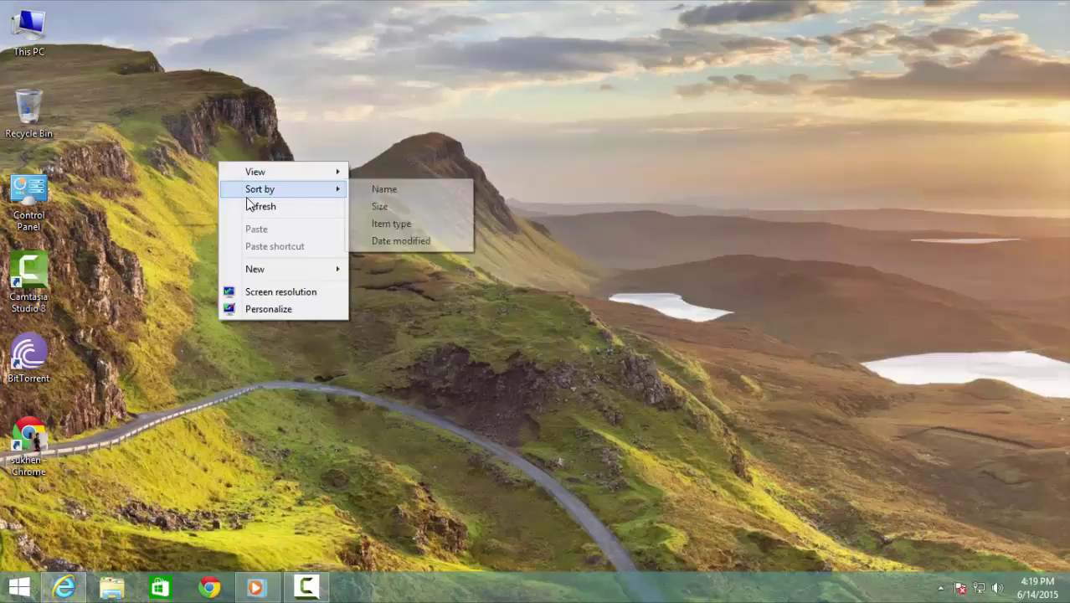
click(255, 206)
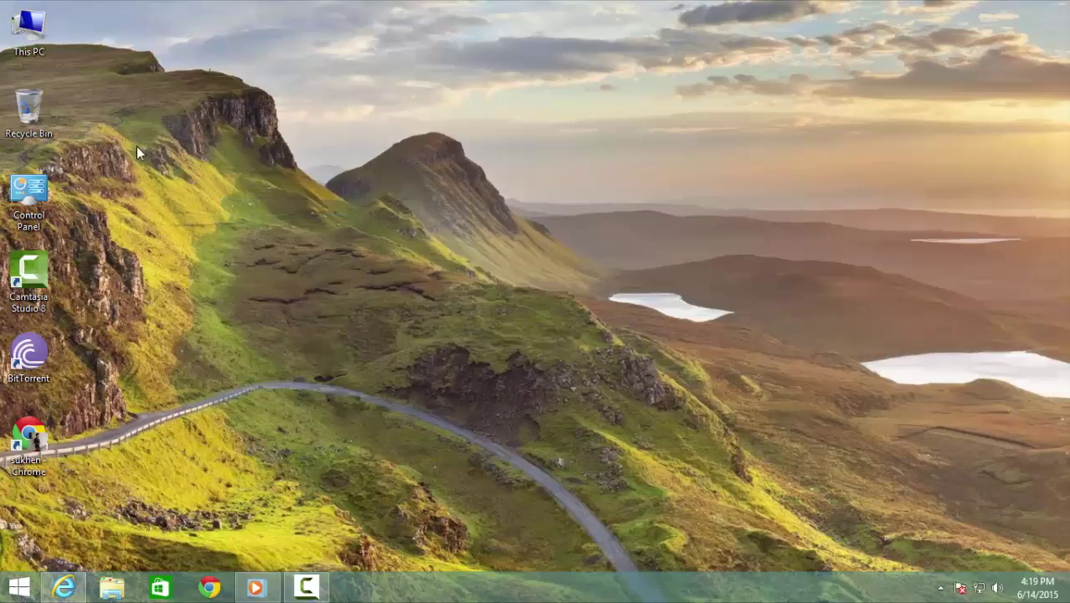
Browse Local Disk (G:), detouring through software, into the Microsoft Windows 8.1 Pro WMC folder
key(super+e)
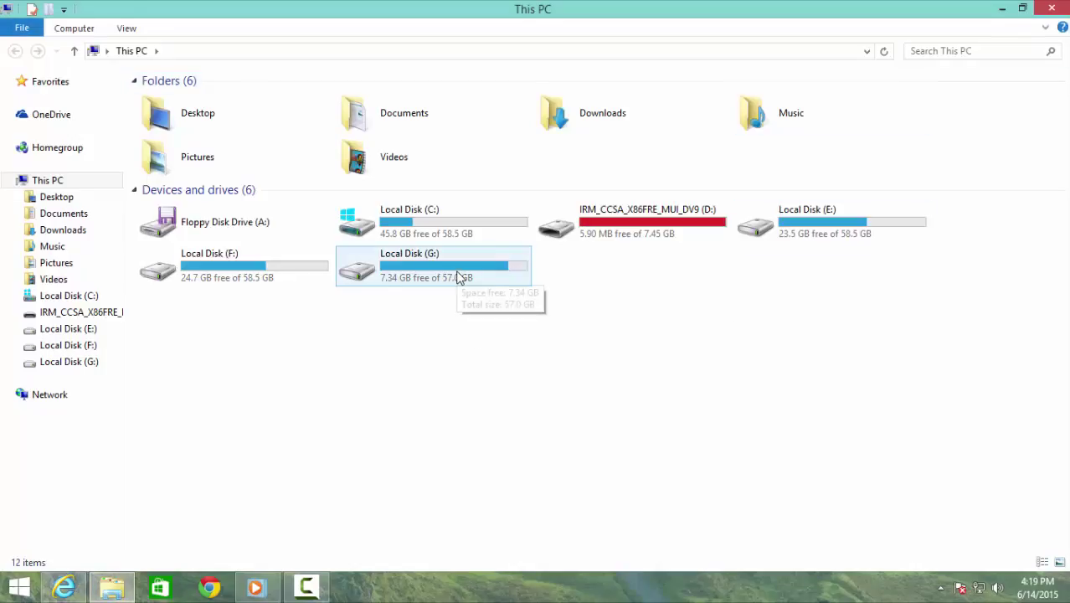
double_click(459, 277)
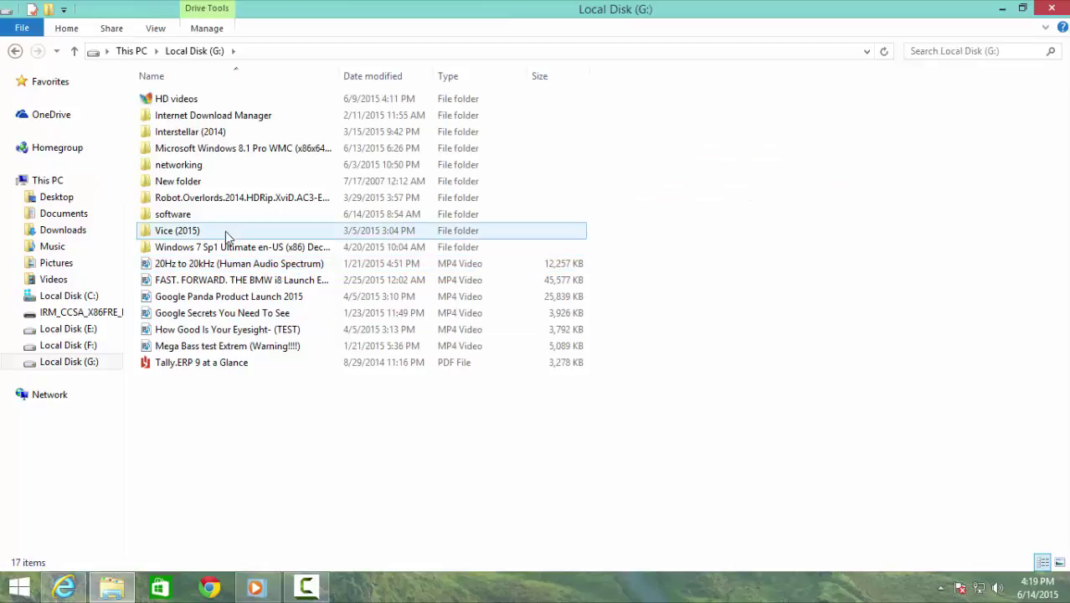
double_click(198, 214)
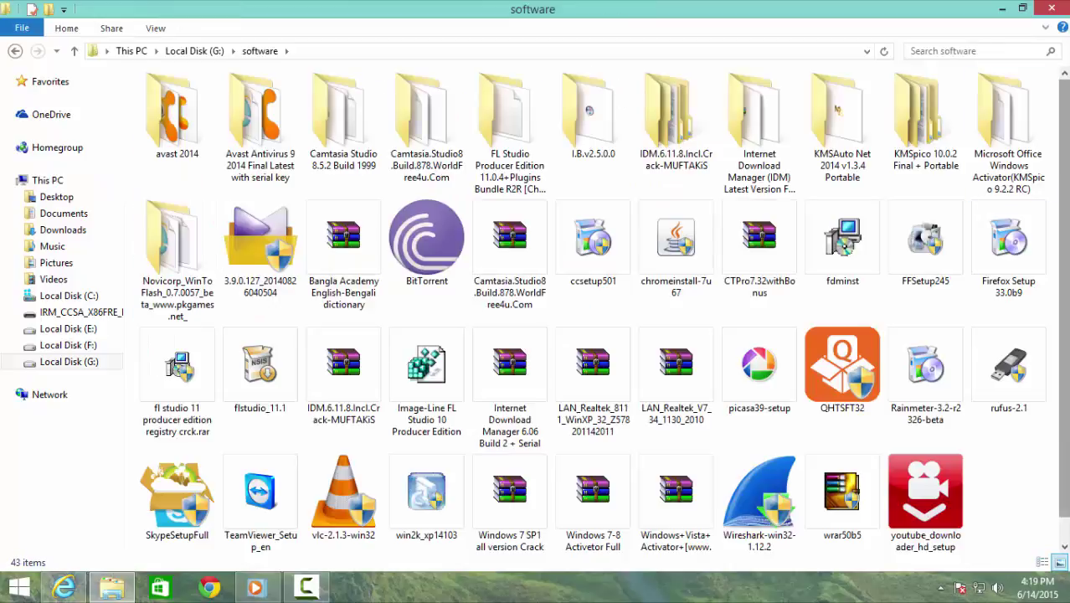
scroll(1043, 268, down, 1)
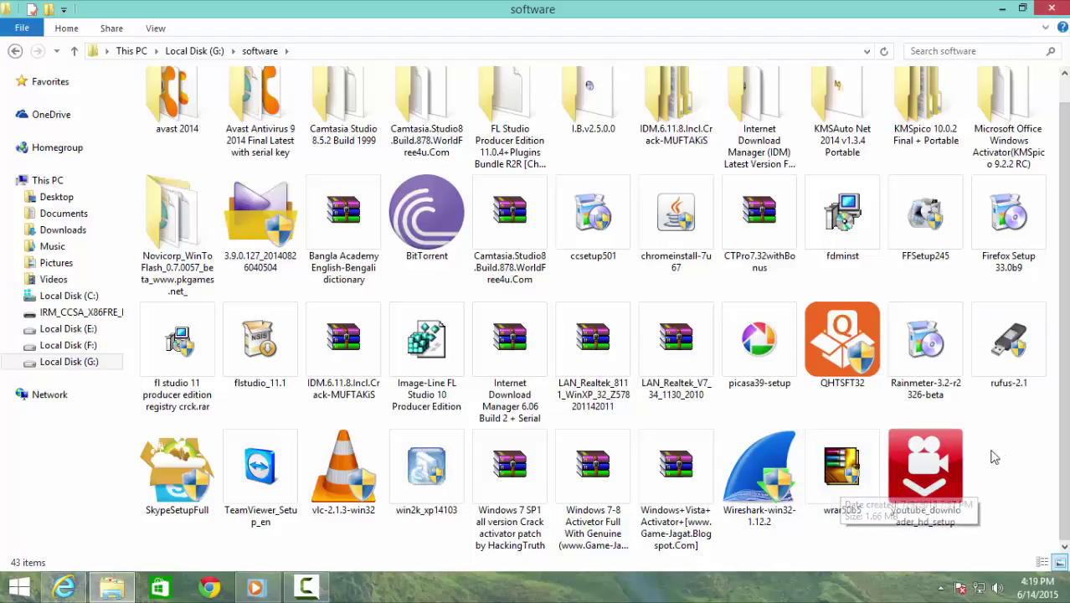
click(15, 52)
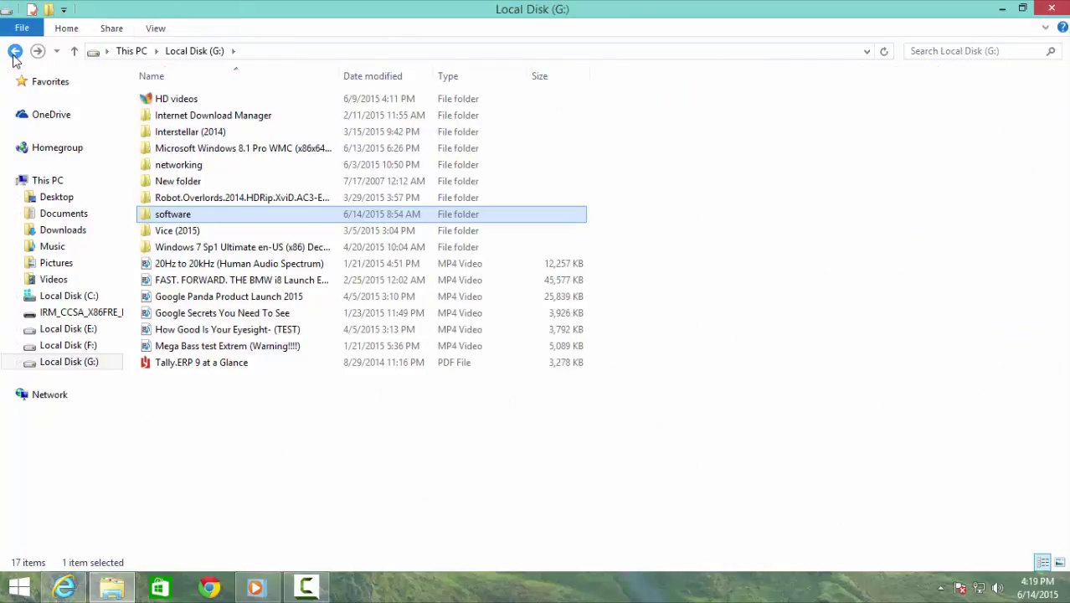
click(14, 52)
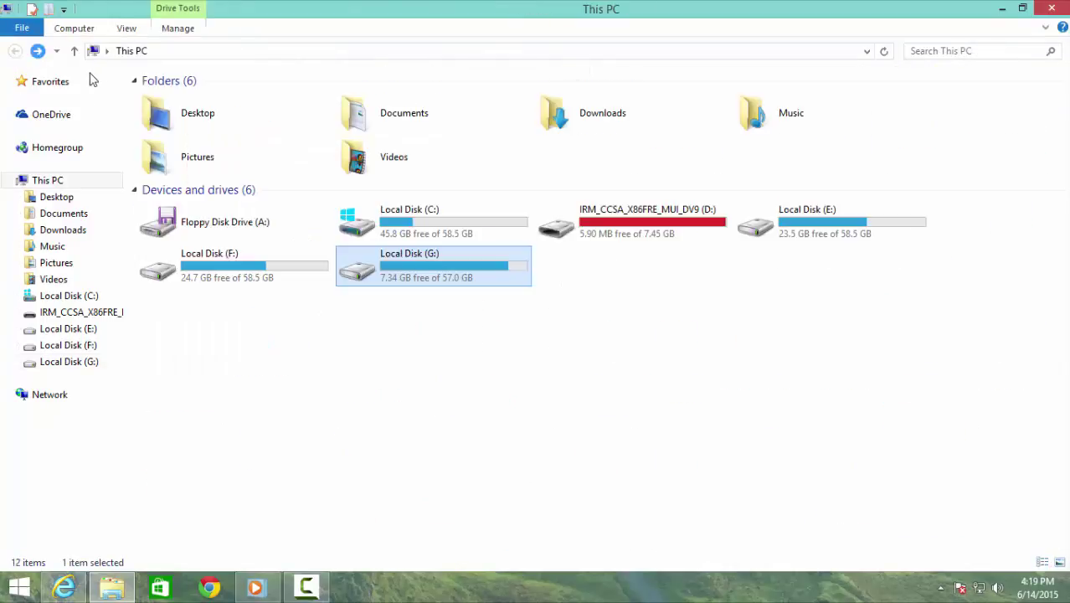
click(37, 51)
double_click(220, 153)
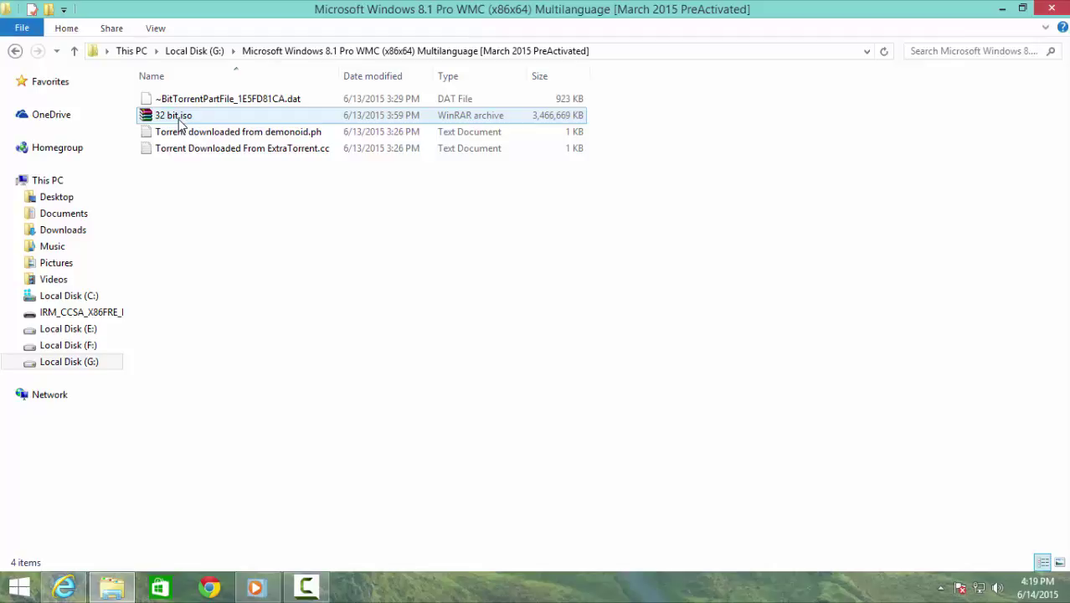
Extract 32 bit.iso via WinRAR's Extract files with Local Disk (E:) as the destination
click(250, 120)
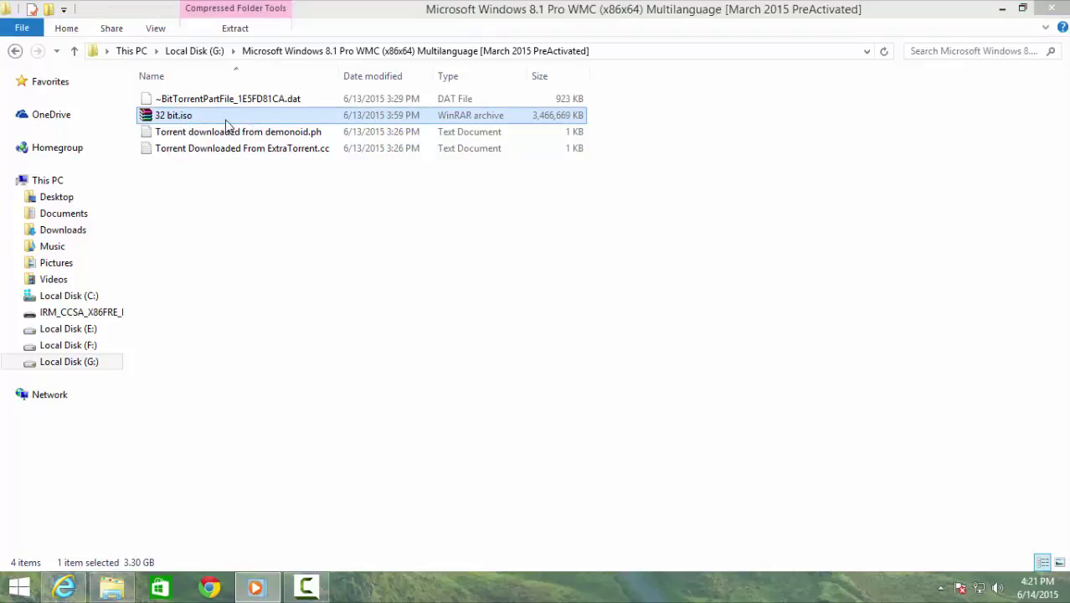
right_click(226, 124)
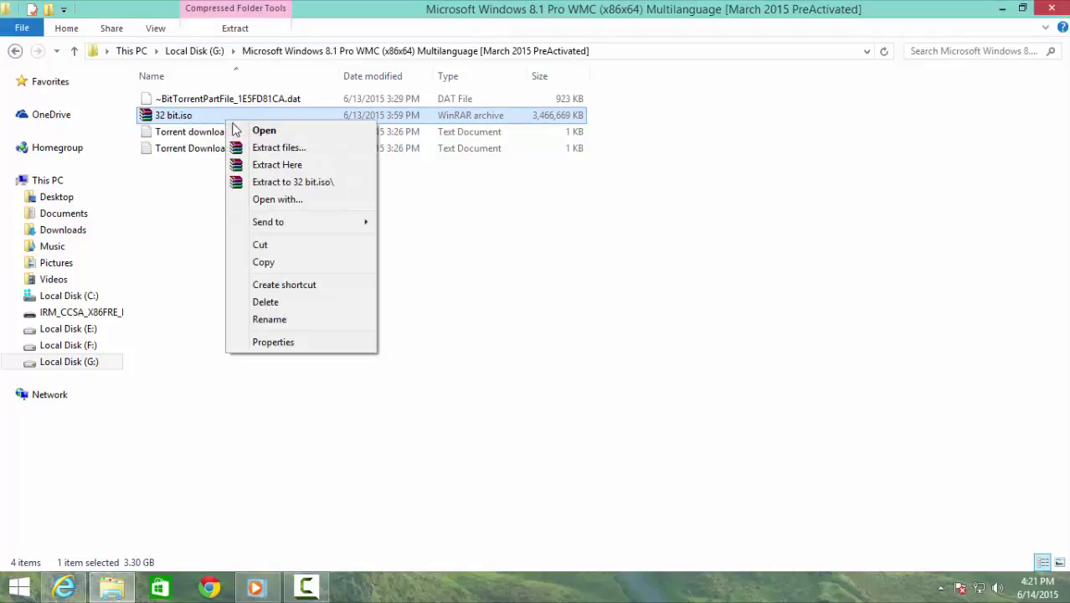
click(257, 146)
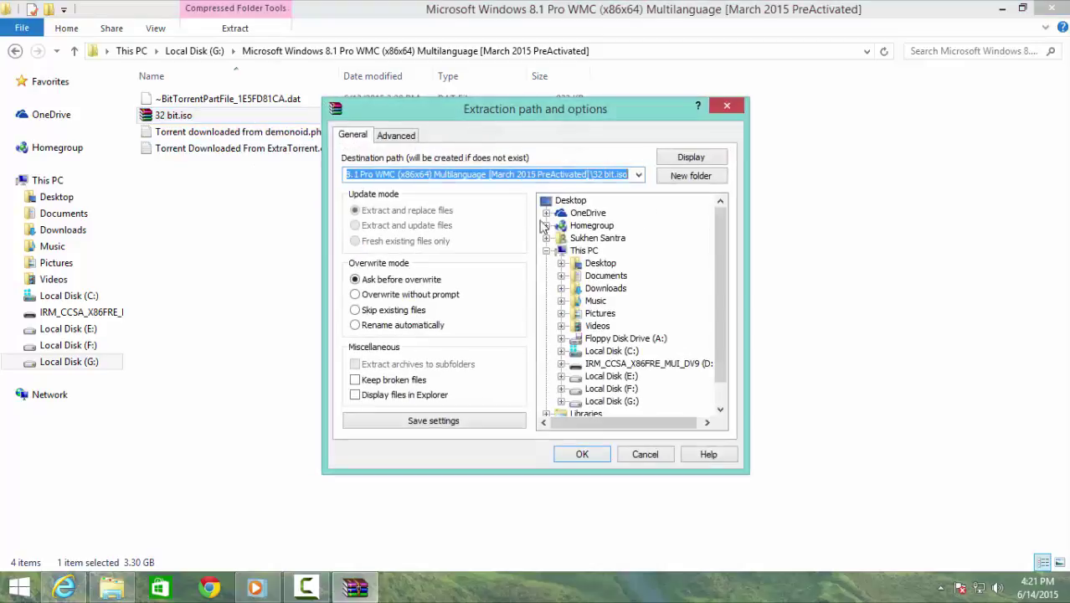
drag(720, 316, 716, 376)
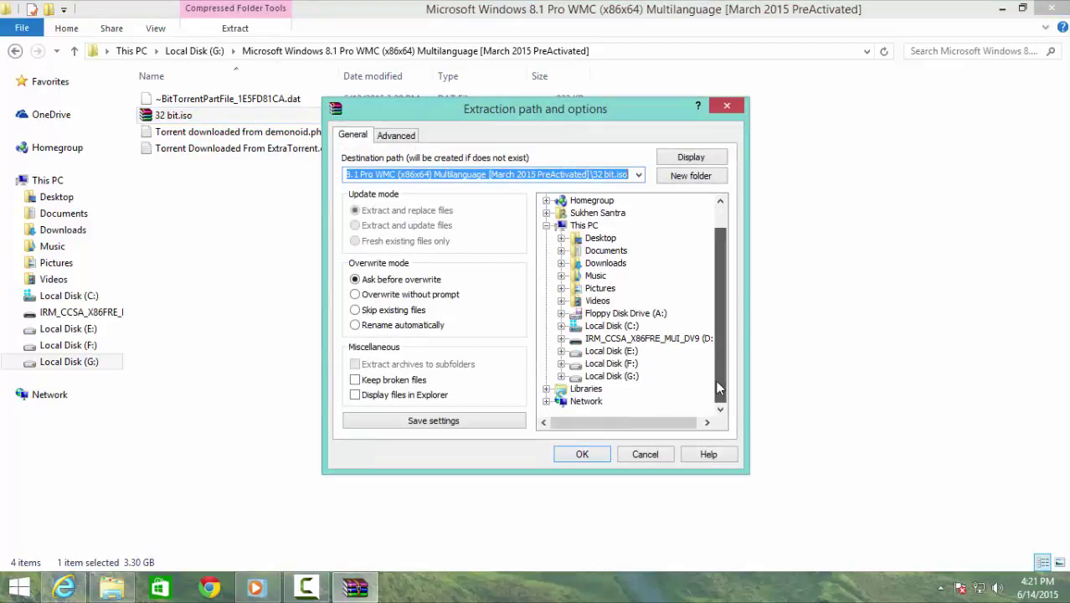
click(630, 352)
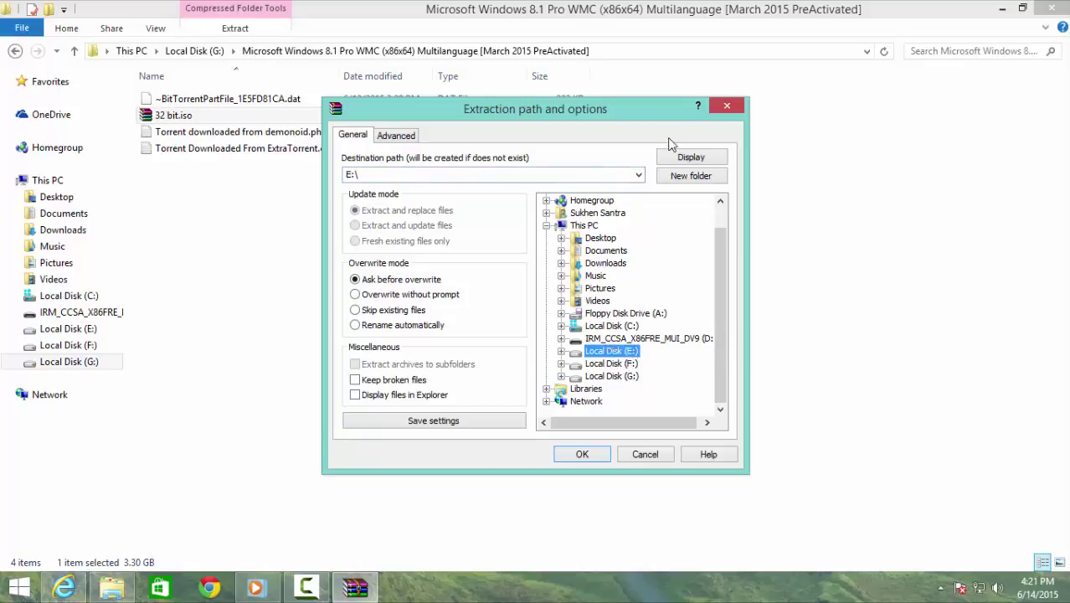
click(725, 107)
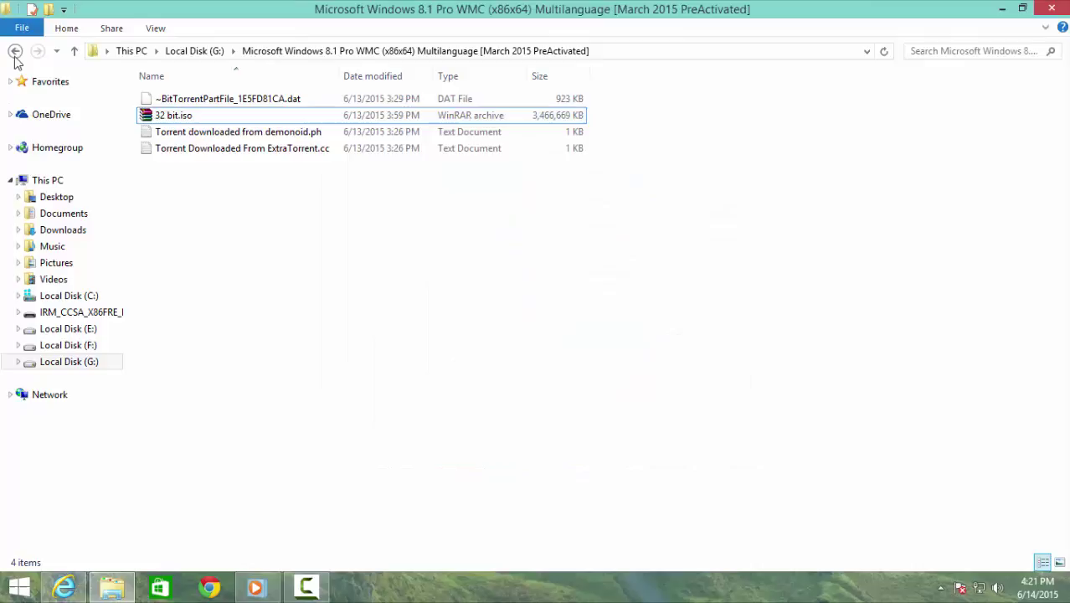
Browse F:\New Folder (2)\32 bit\~Get Your Software Here and select the Windows 8 Pro image
click(77, 330)
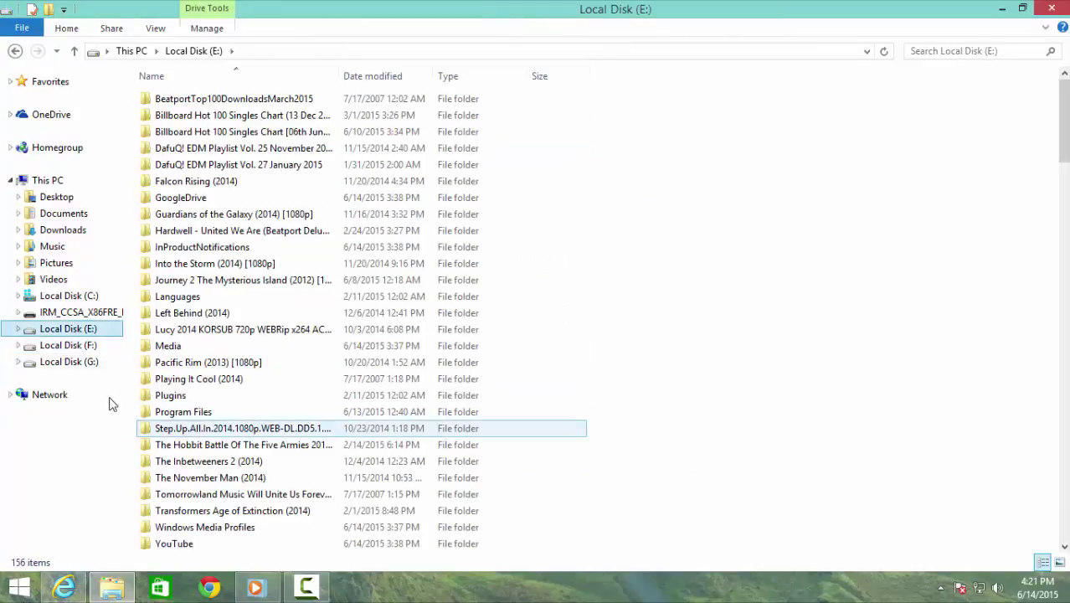
click(92, 351)
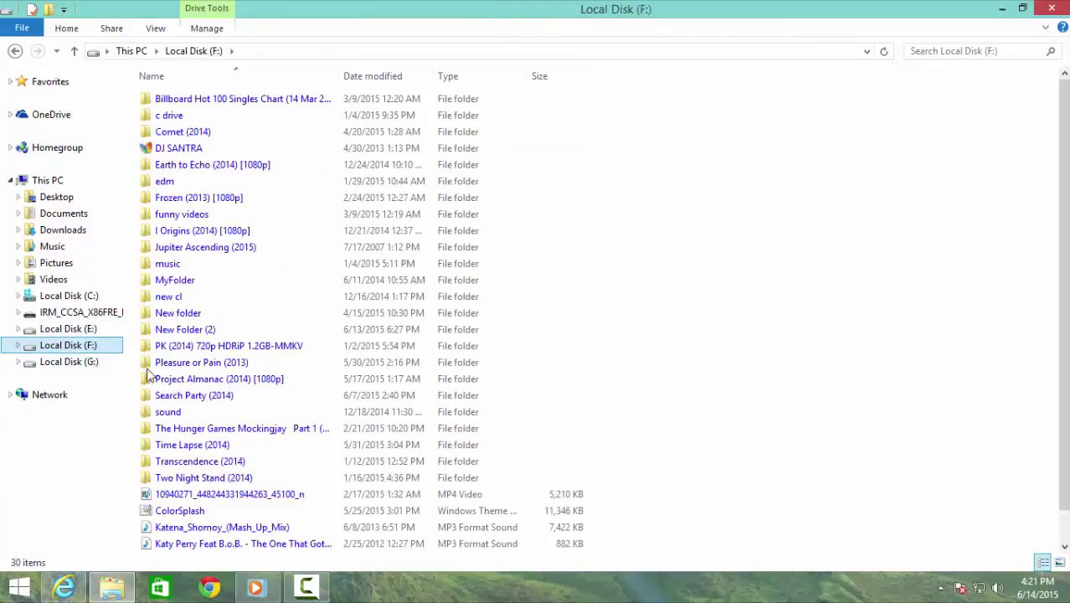
double_click(176, 330)
double_click(160, 107)
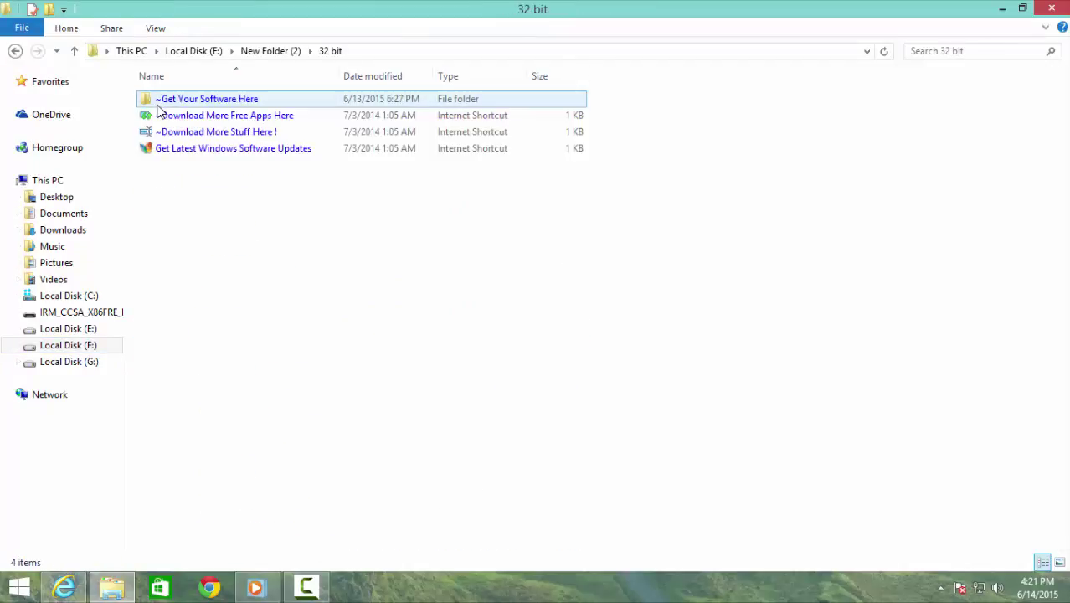
double_click(157, 104)
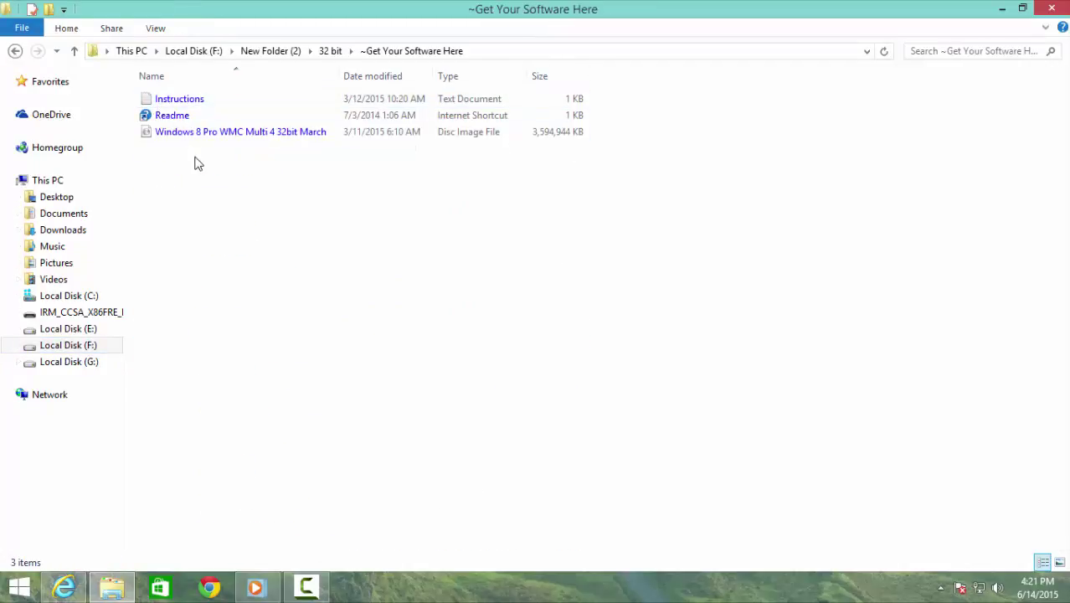
click(200, 137)
click(417, 138)
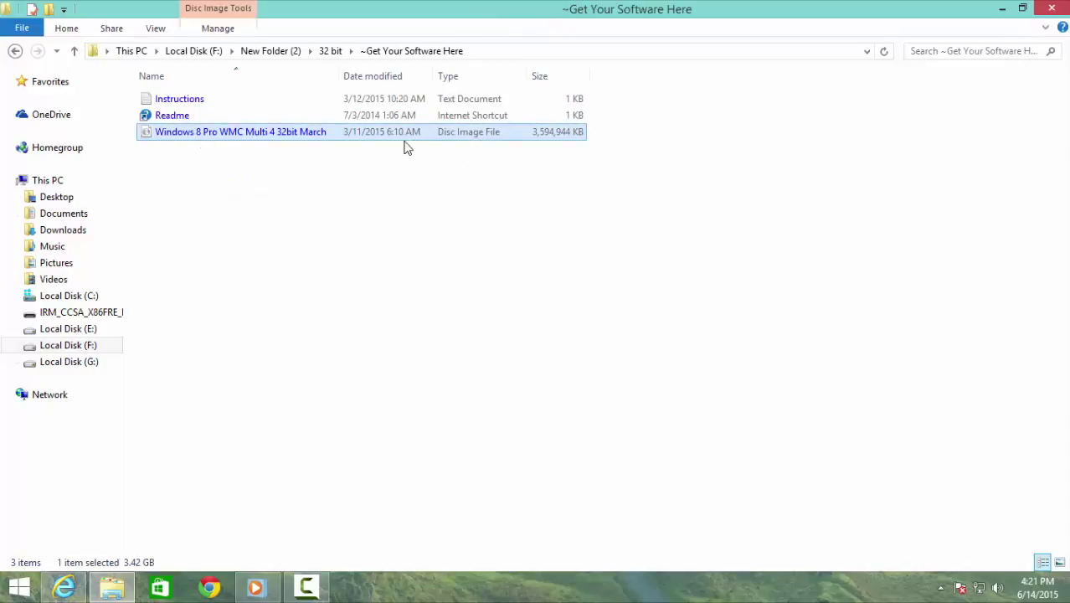
Back out of the F: folders and go to the software folder on Local Disk (G:)
click(15, 52)
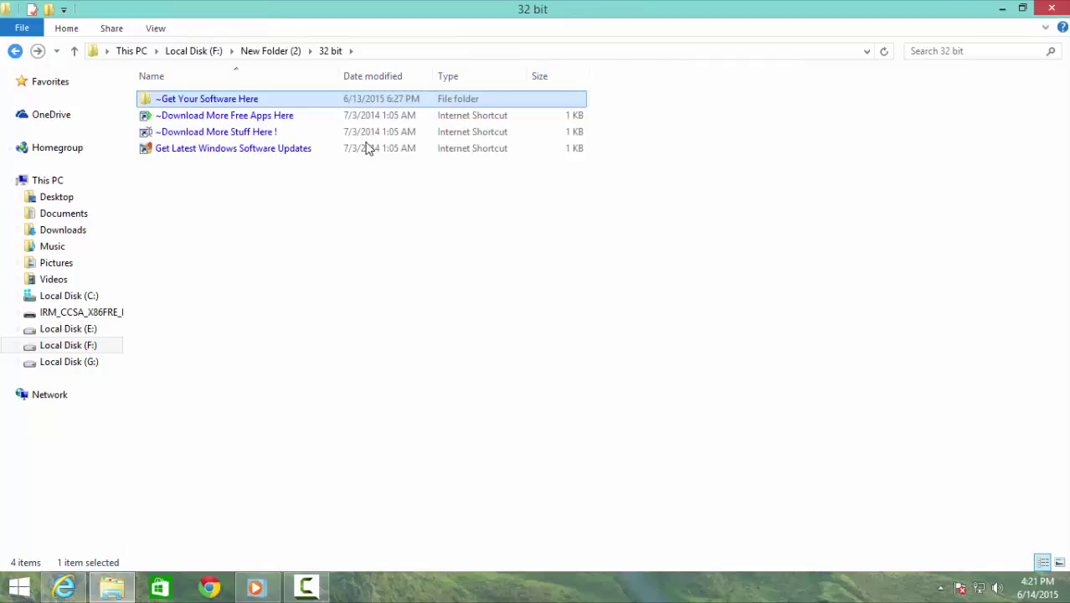
click(15, 51)
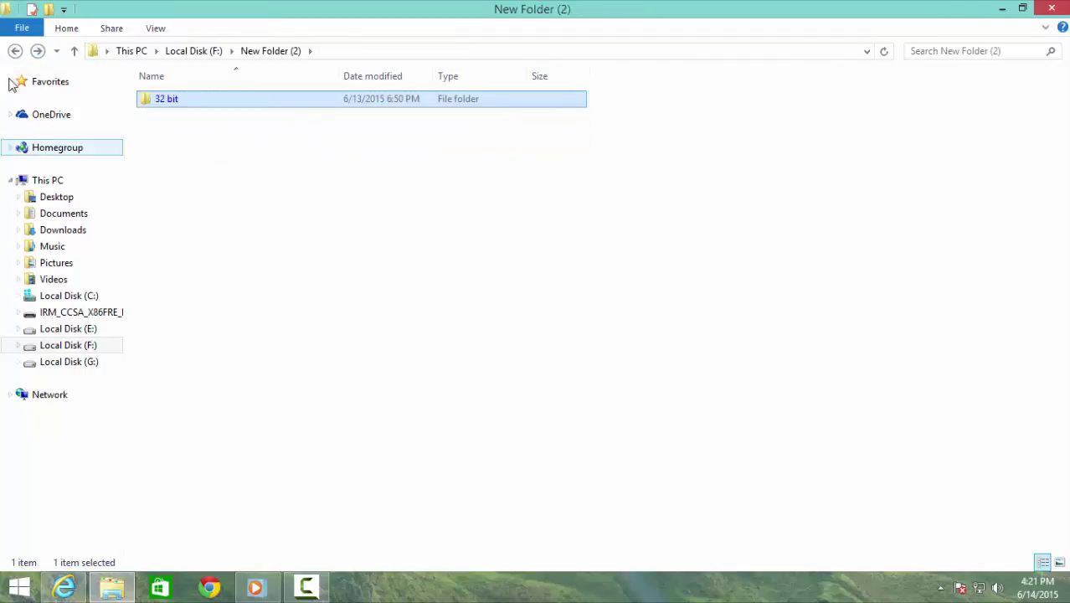
click(15, 52)
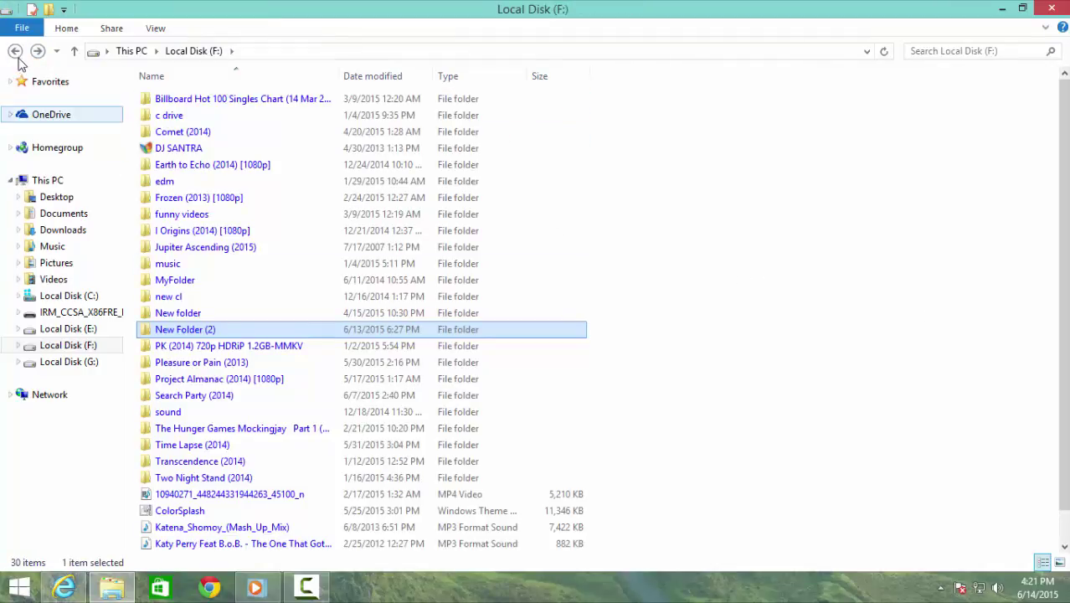
click(15, 52)
click(91, 362)
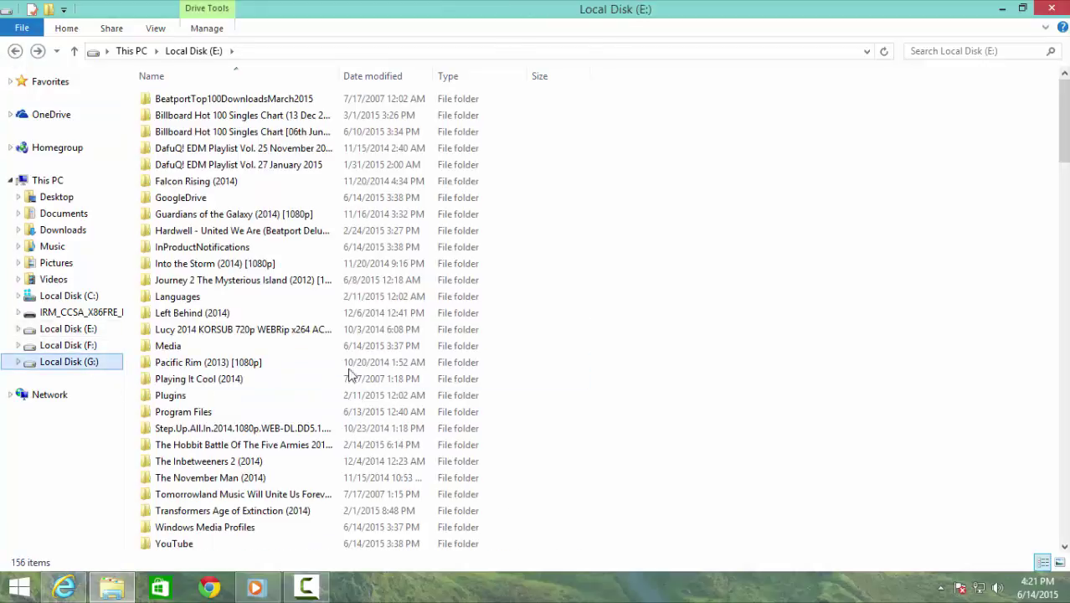
click(201, 165)
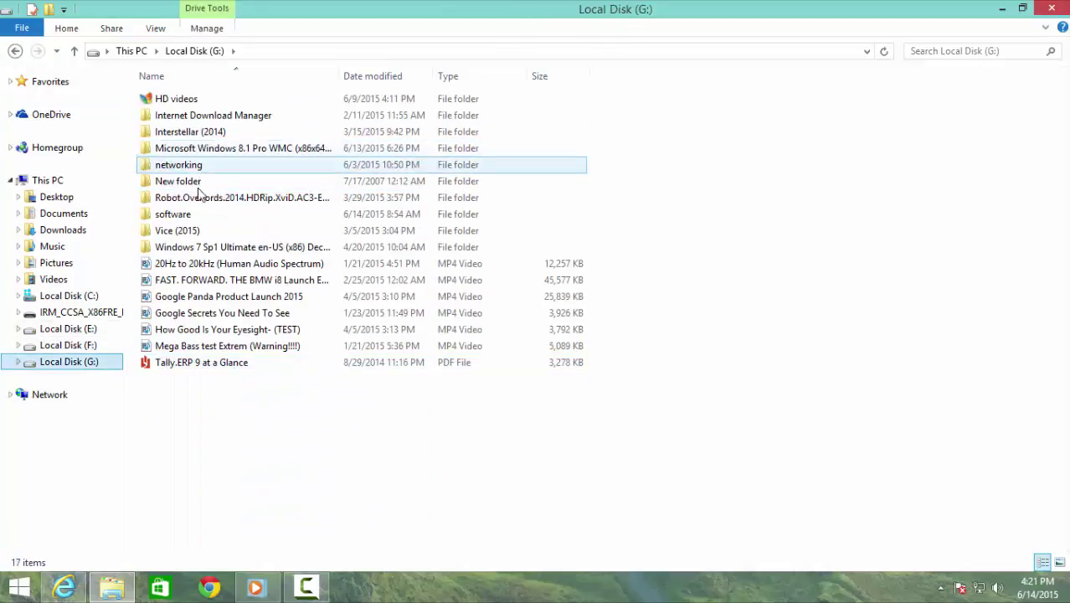
click(201, 214)
Run rufus-2.1 from G:\software and load the Windows 8 Pro WMC 32bit March ISO
double_click(201, 215)
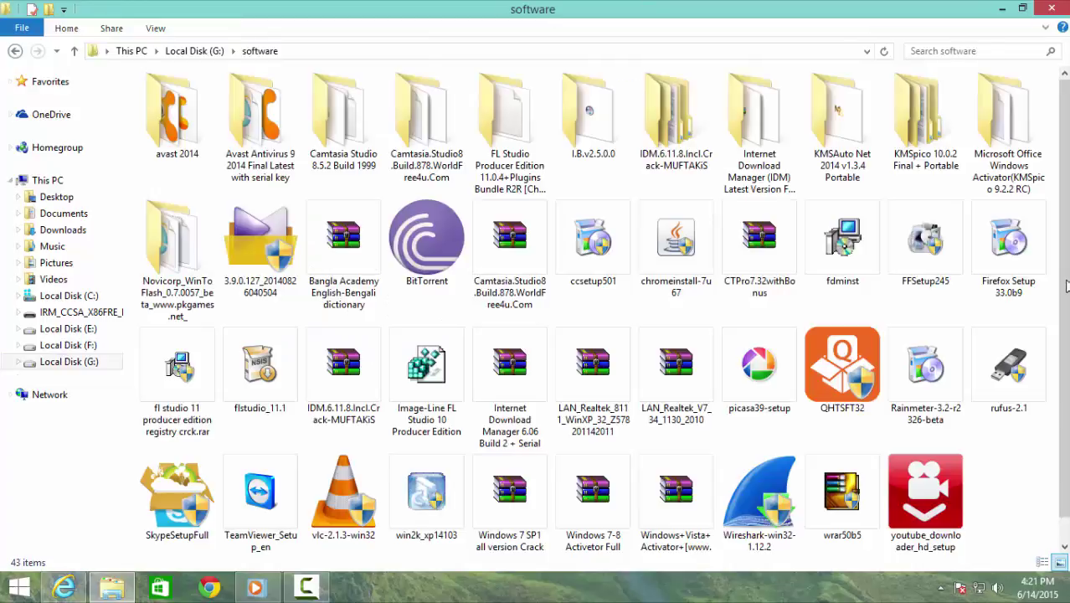
click(1002, 358)
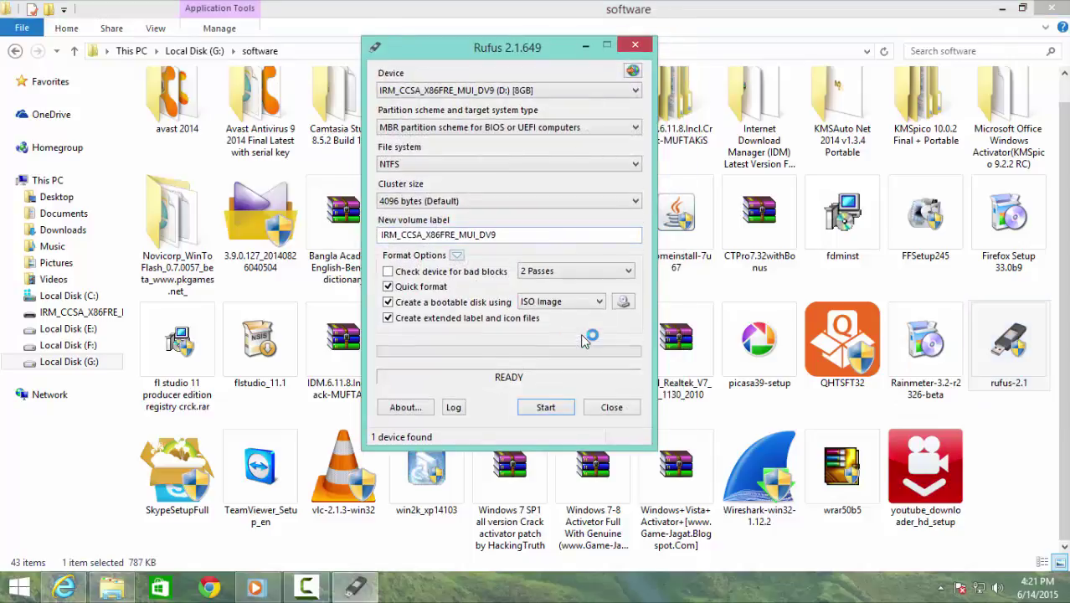
click(622, 302)
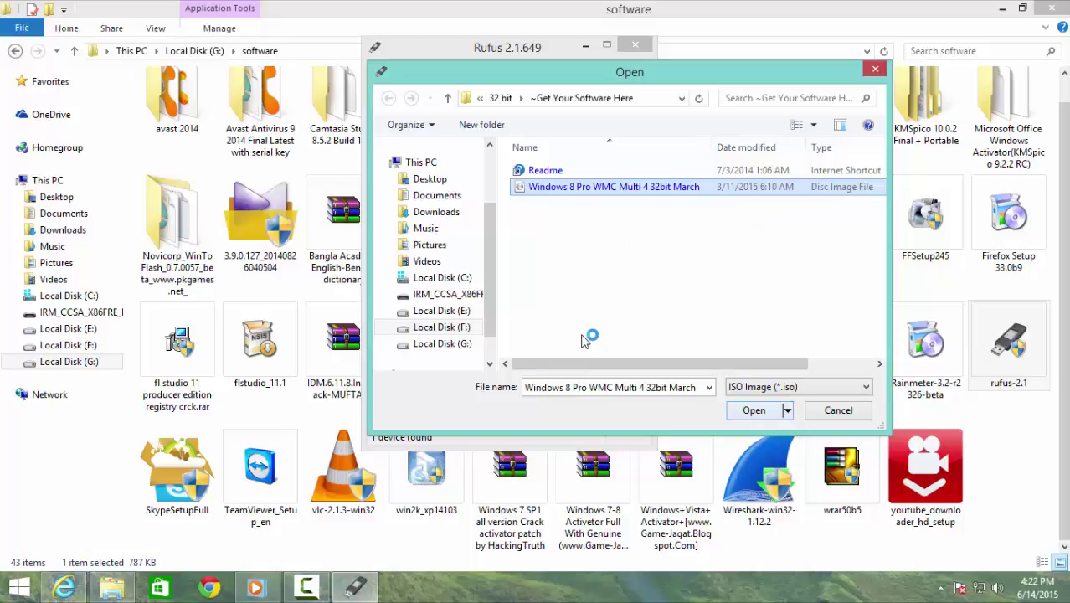
key(Return)
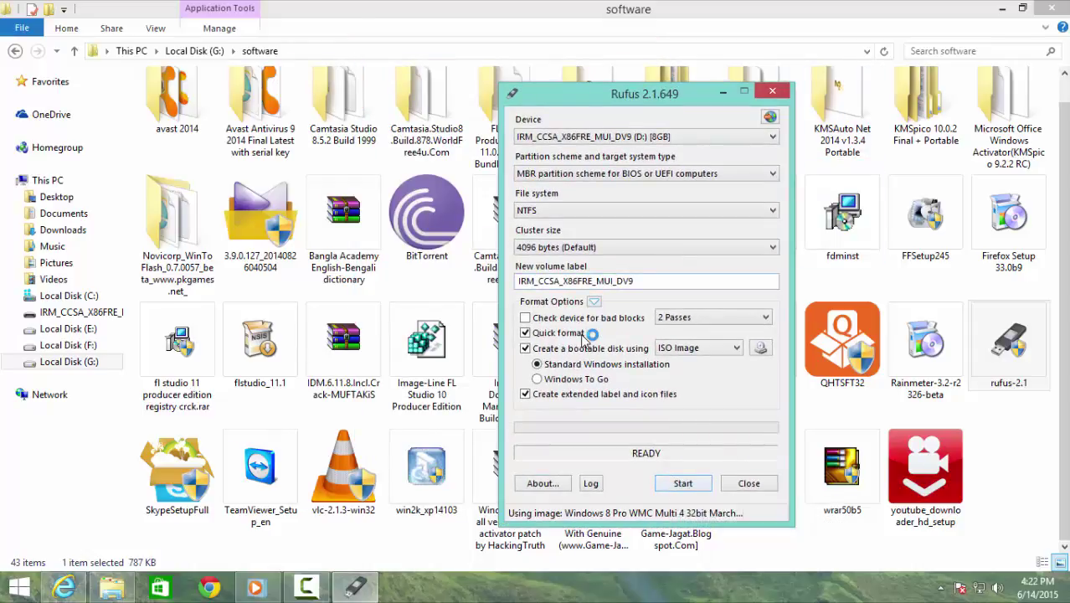
Close Rufus and File Explorer, then refresh the desktop
click(782, 93)
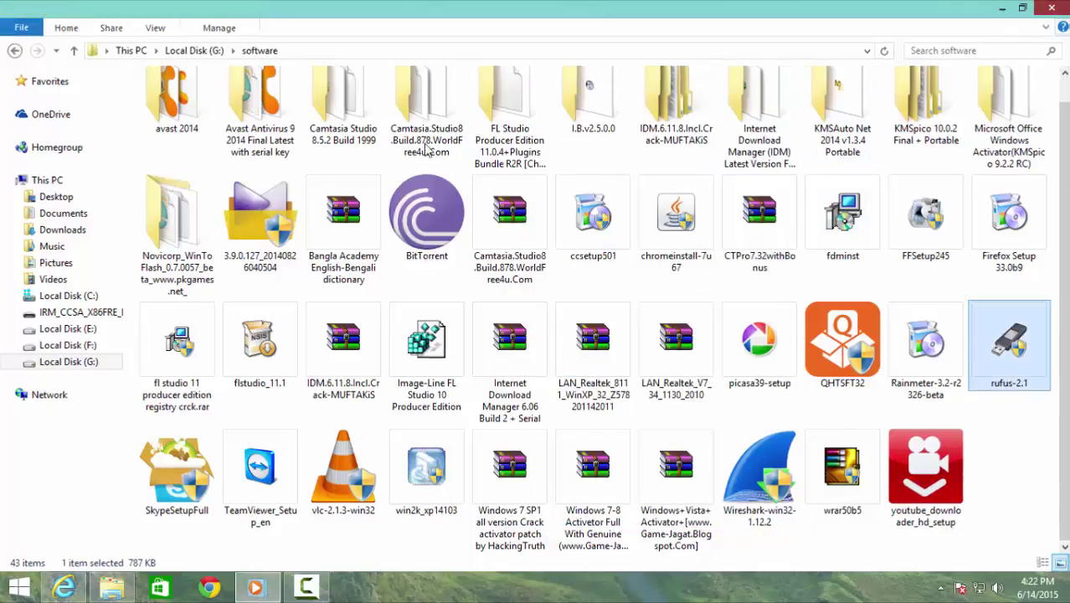
click(1051, 9)
right_click(424, 144)
click(461, 187)
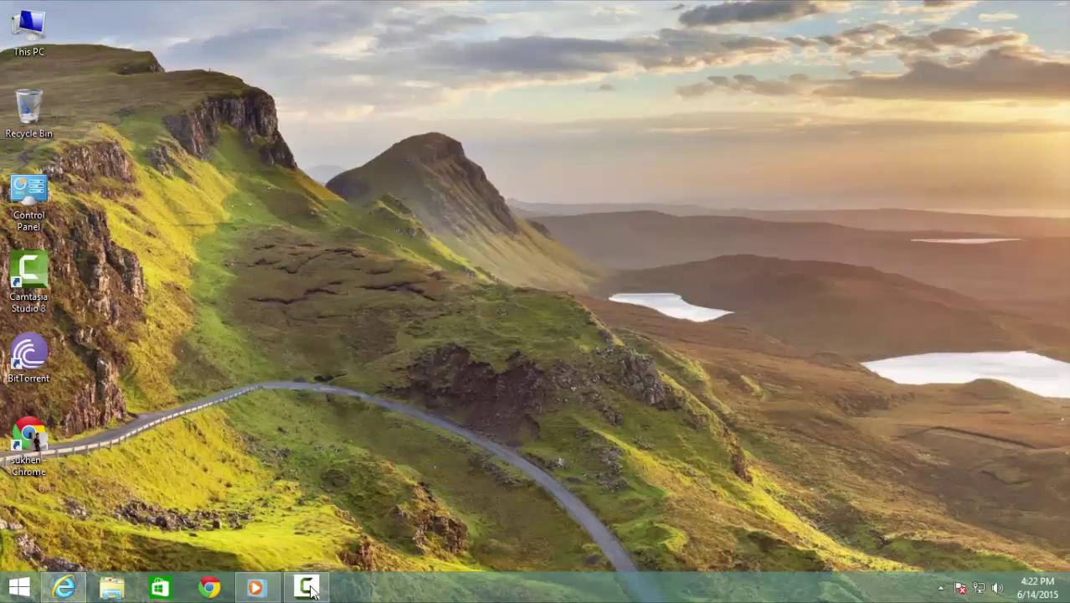